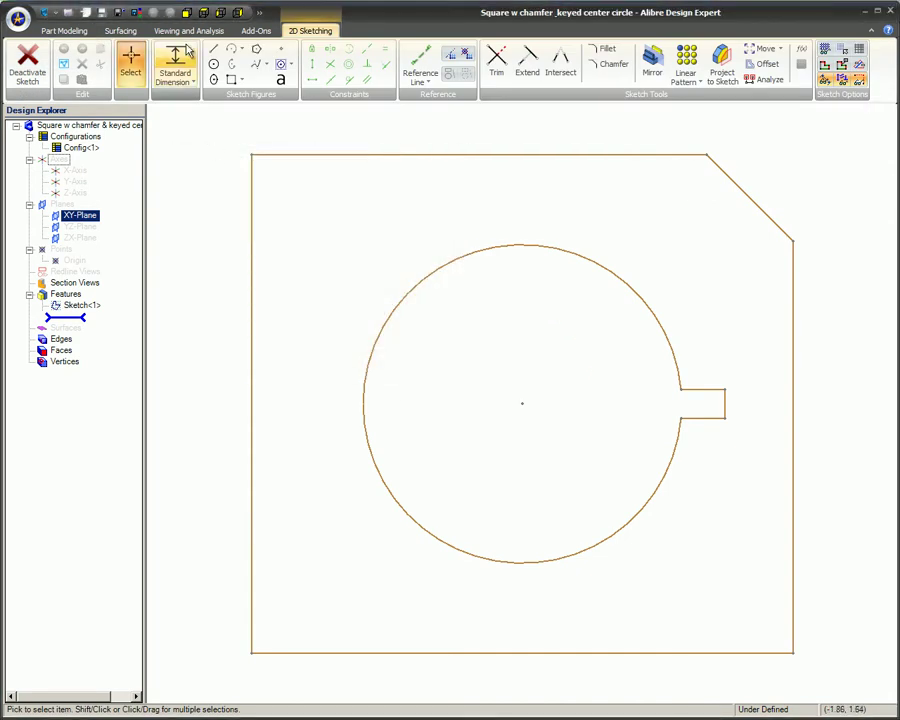
- Launch the Measurement Tool from the Viewing and Analysis tab and from the Tools menu
click(188, 30)
click(32, 72)
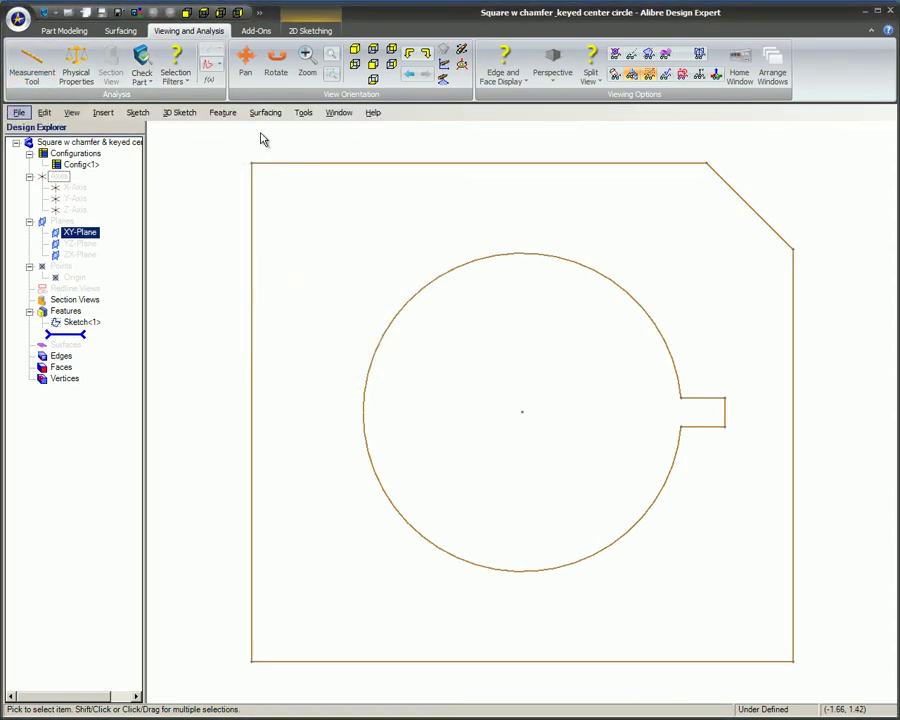
click(305, 115)
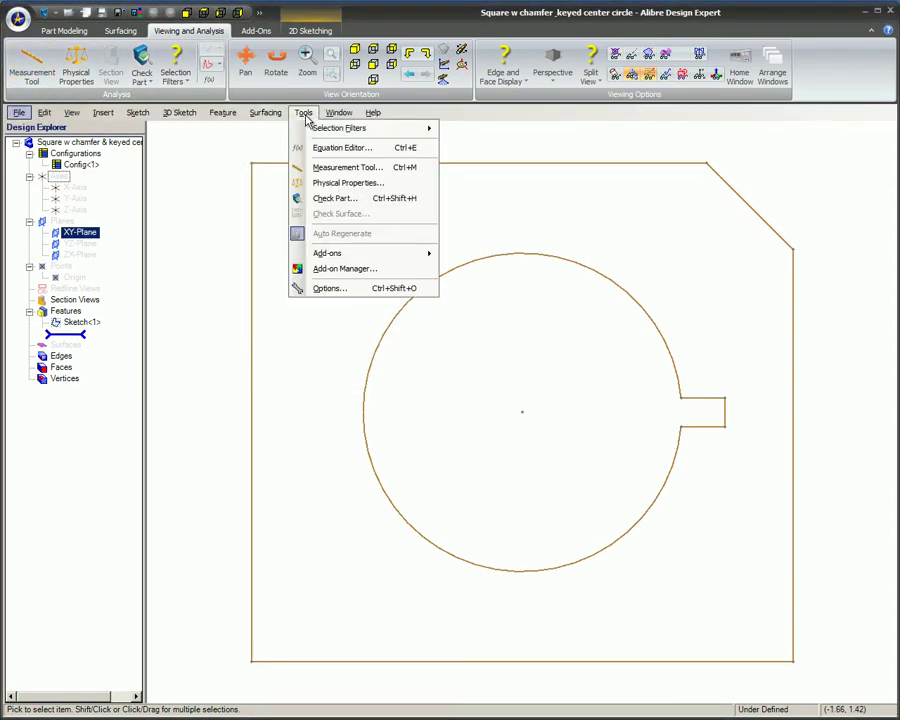
click(331, 168)
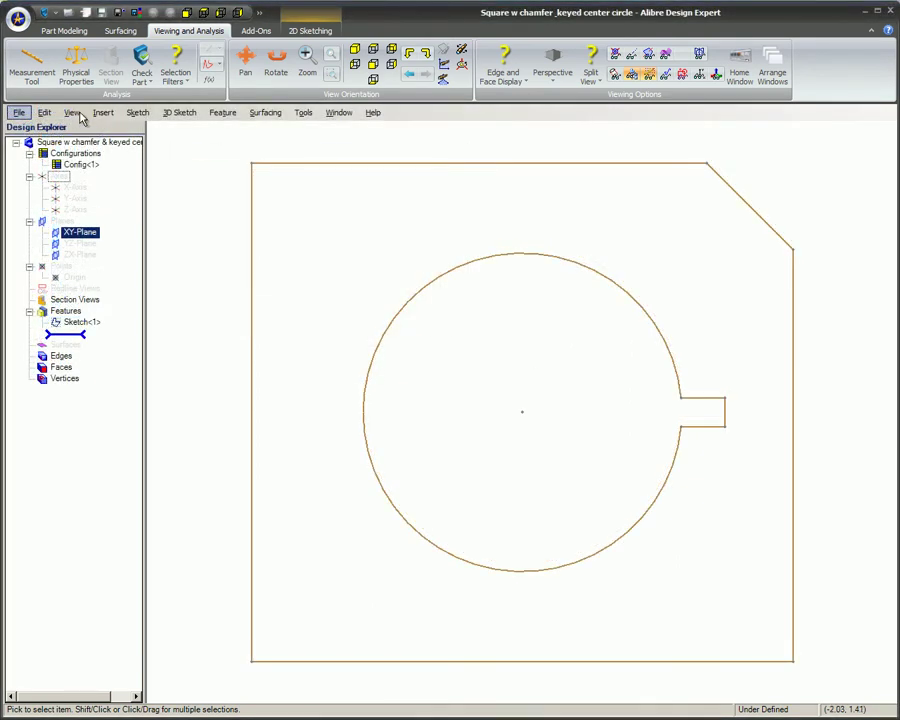
- Enable the Sketching toolbar under View > Select Toolbars and start the Measurement Tool from it
click(78, 114)
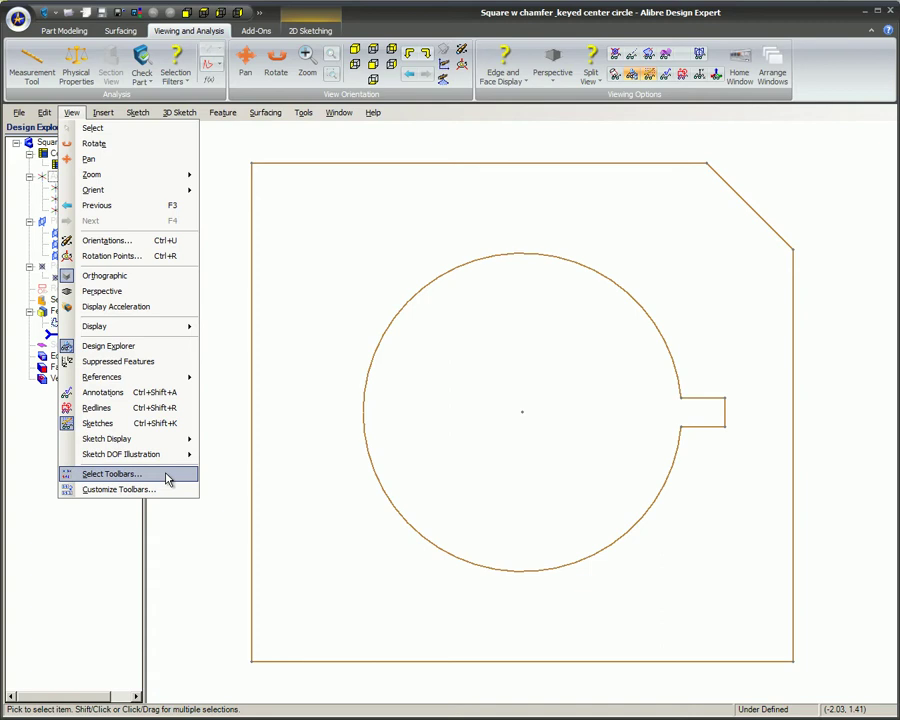
click(112, 474)
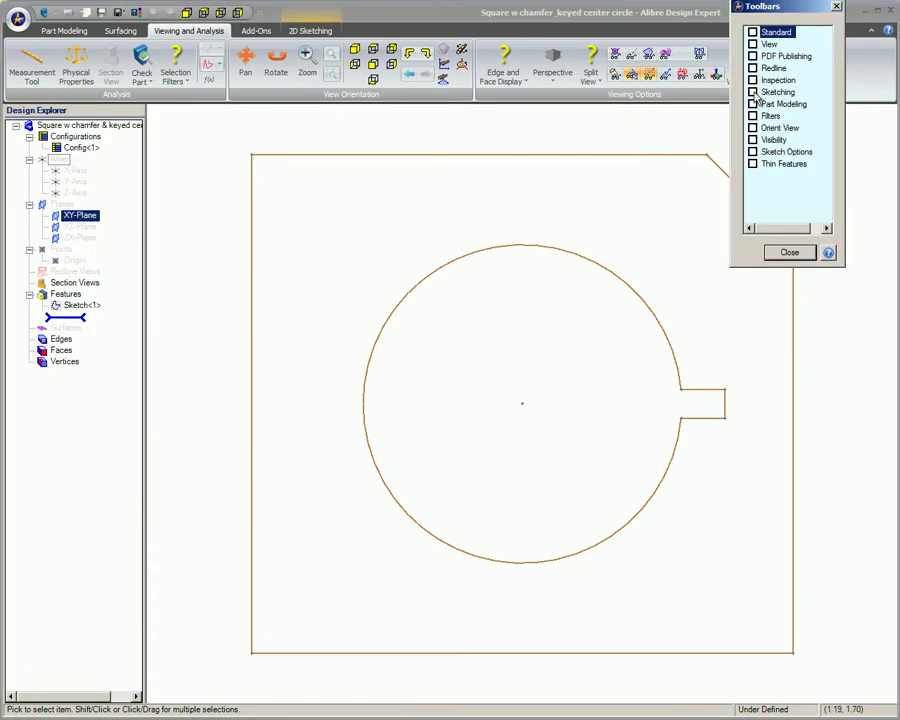
click(753, 92)
click(789, 252)
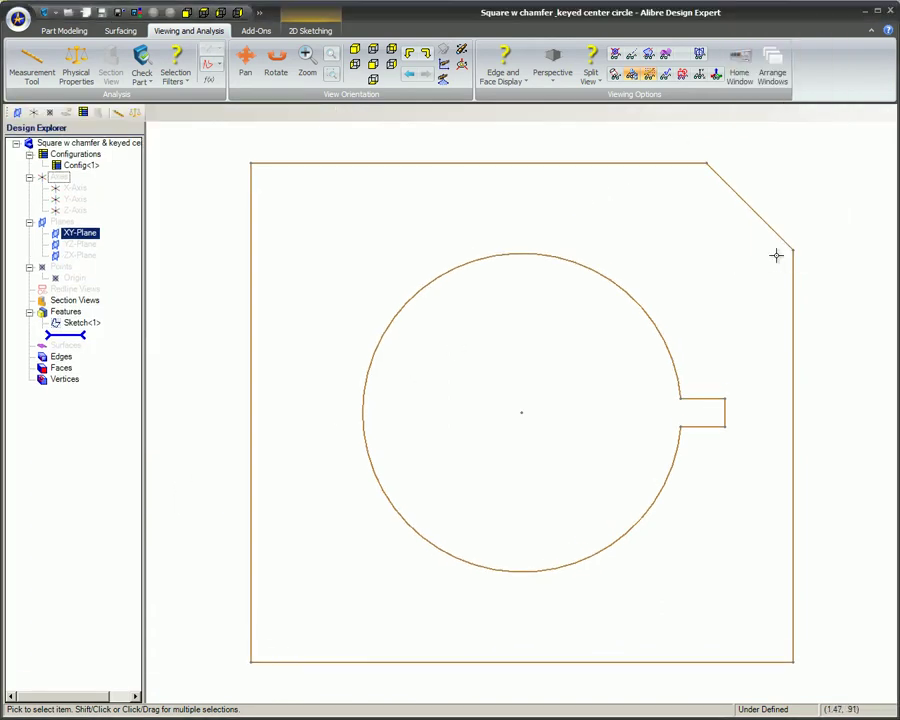
click(120, 114)
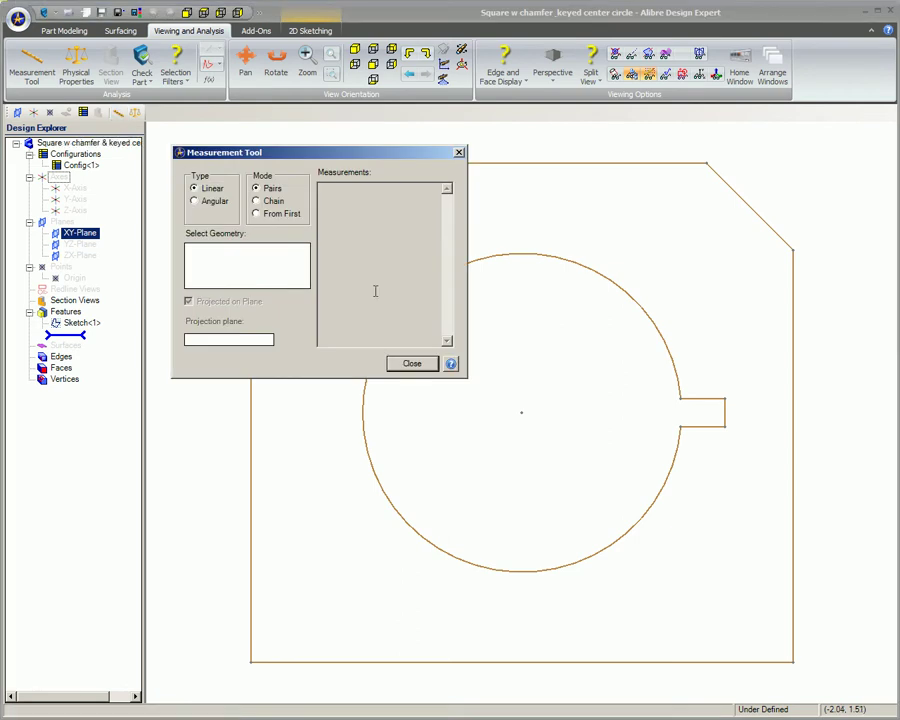
- Measure the sketch's right vertical edge Line<8>, reading a 2.377" length
click(300, 272)
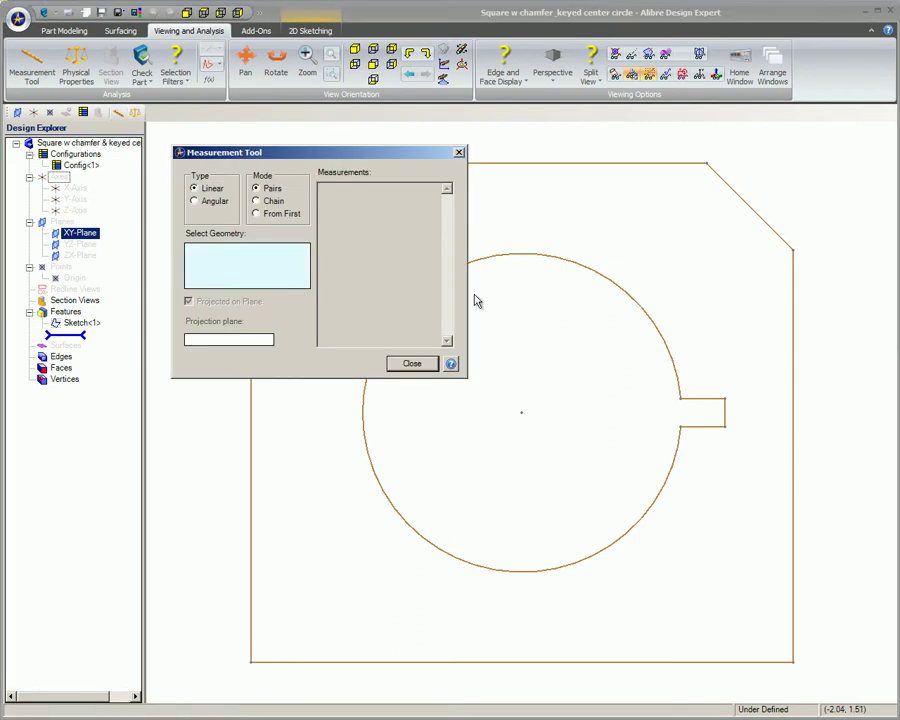
click(794, 317)
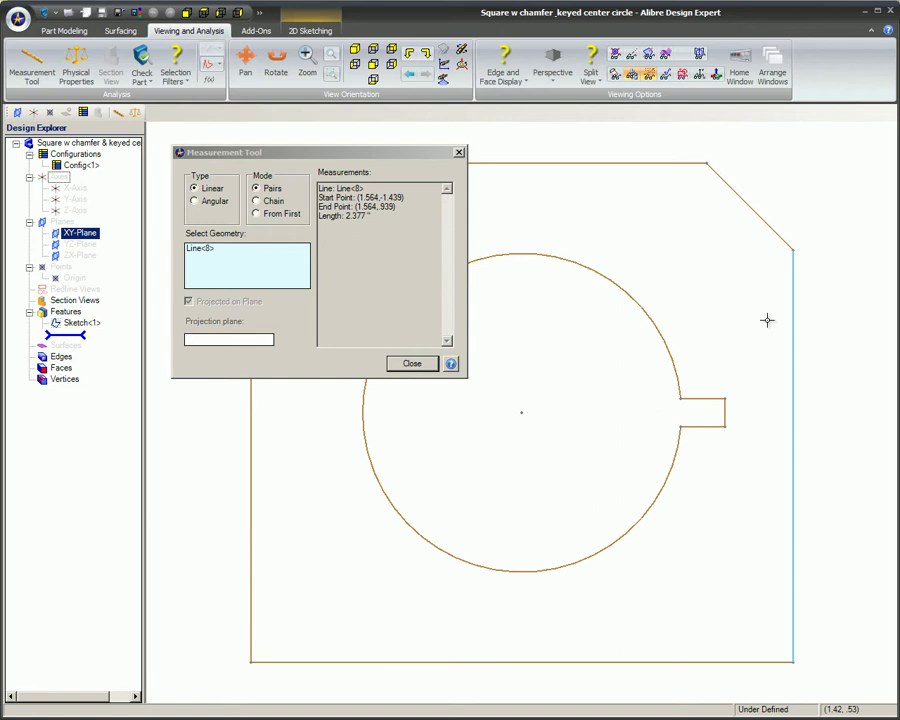
- Add the chamfer edge Line<7> and switch the type to Angular to read 135°
click(330, 275)
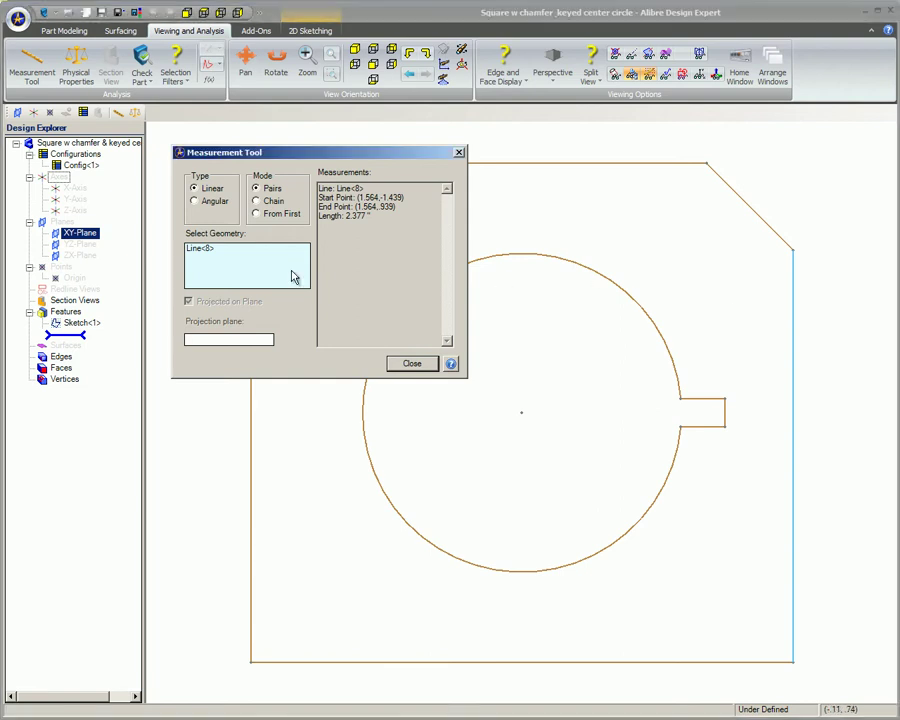
click(771, 229)
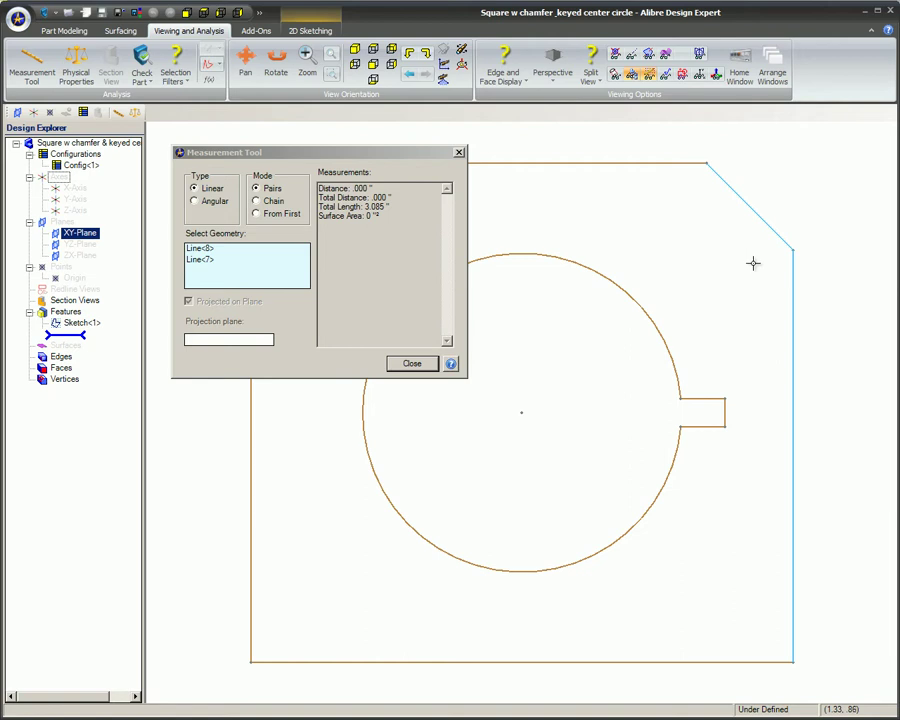
click(195, 202)
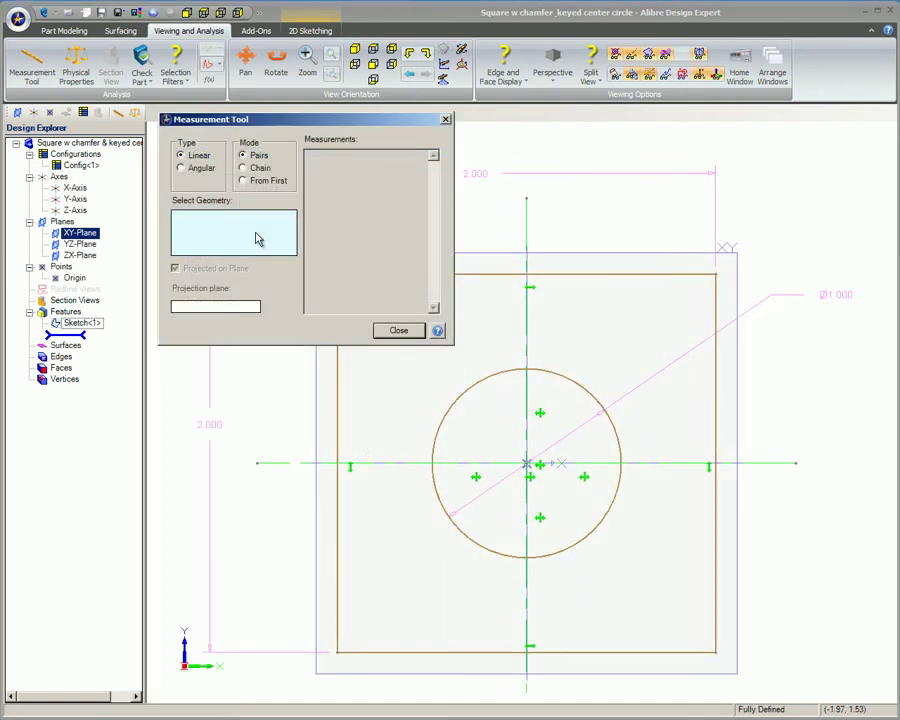
- Measure the top and bottom edges as a pair, then chain the top, right and bottom edges for 9.142 total length
click(561, 273)
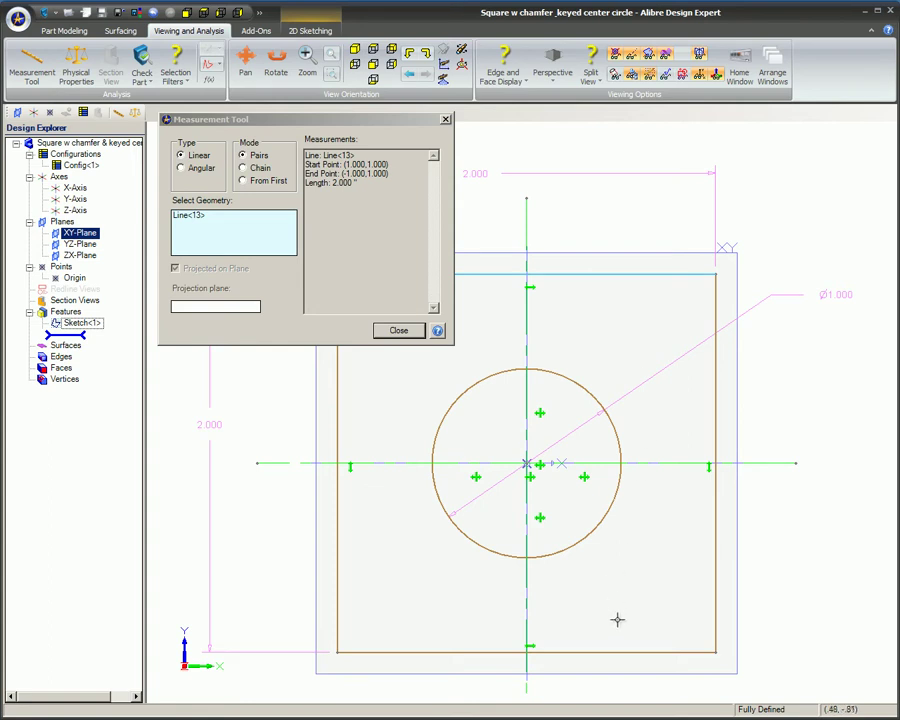
click(623, 652)
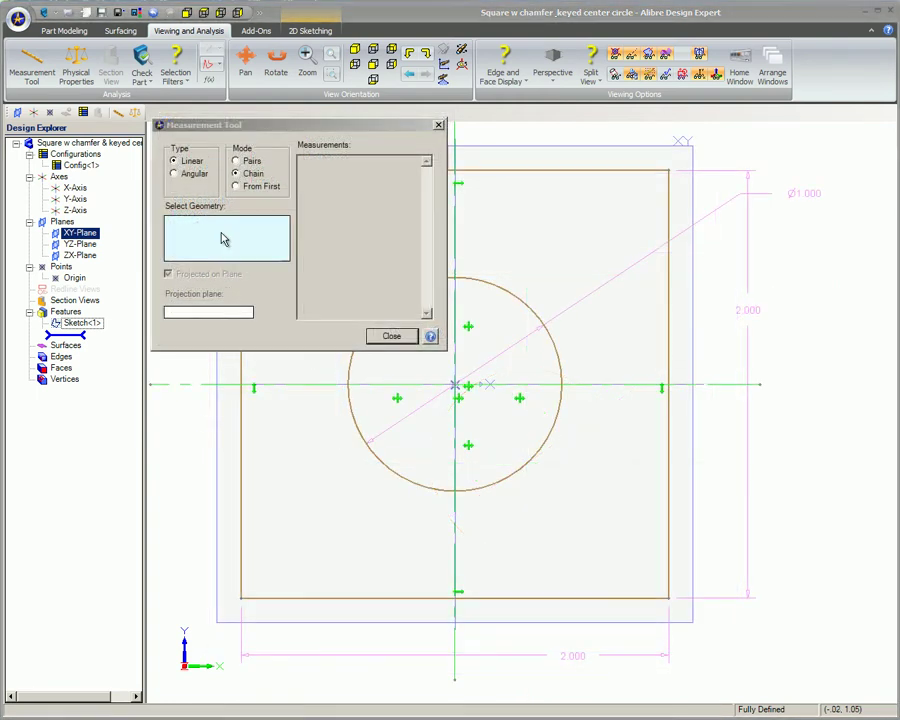
click(578, 172)
click(668, 204)
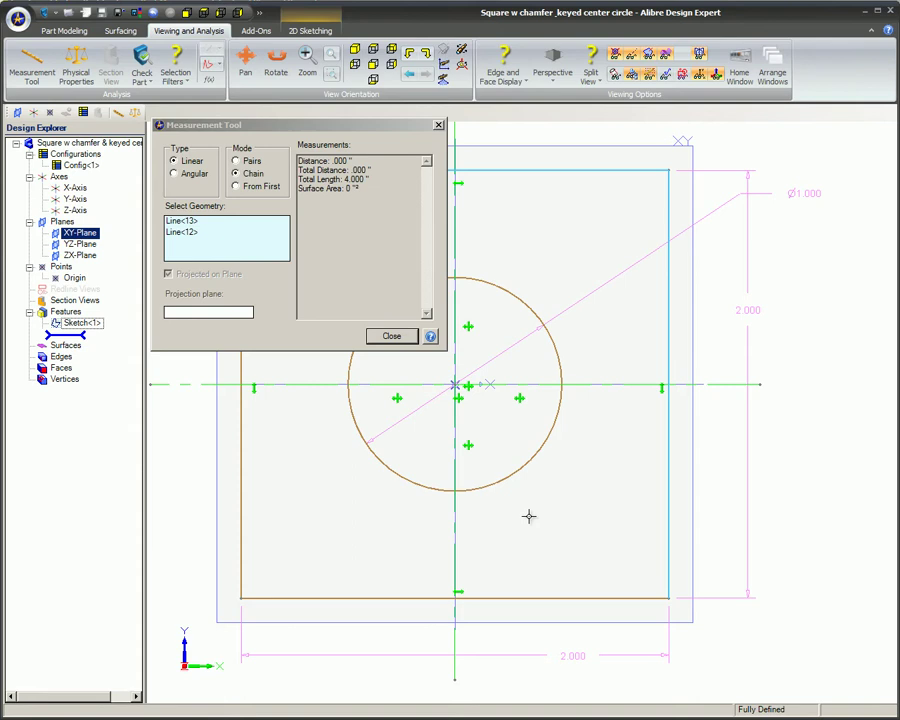
click(546, 598)
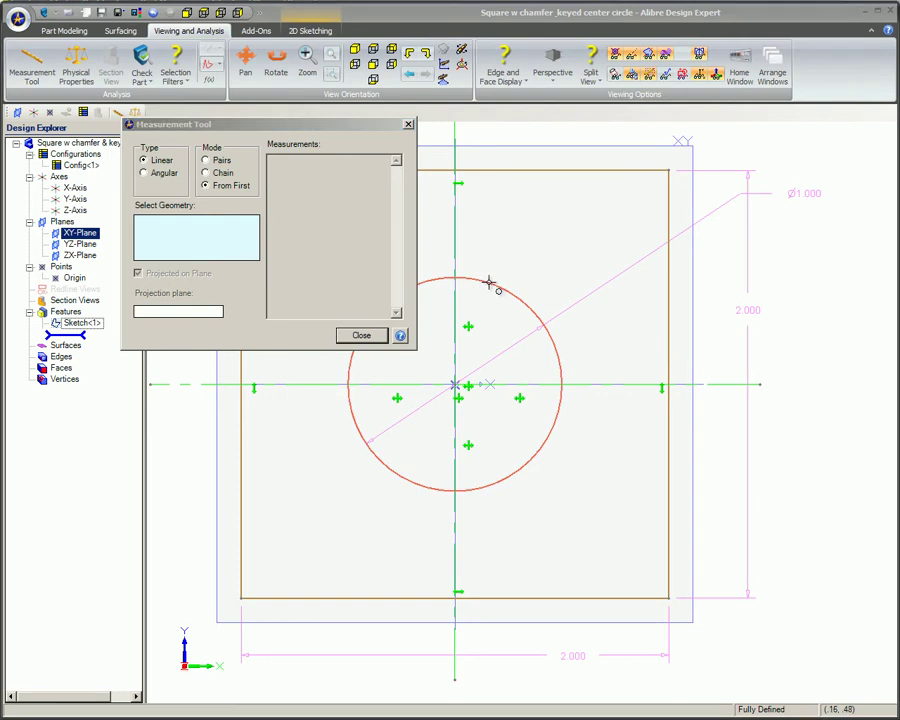
- Measure from the circle to the top, right and bottom edges, totalling 1.500
click(487, 282)
click(537, 175)
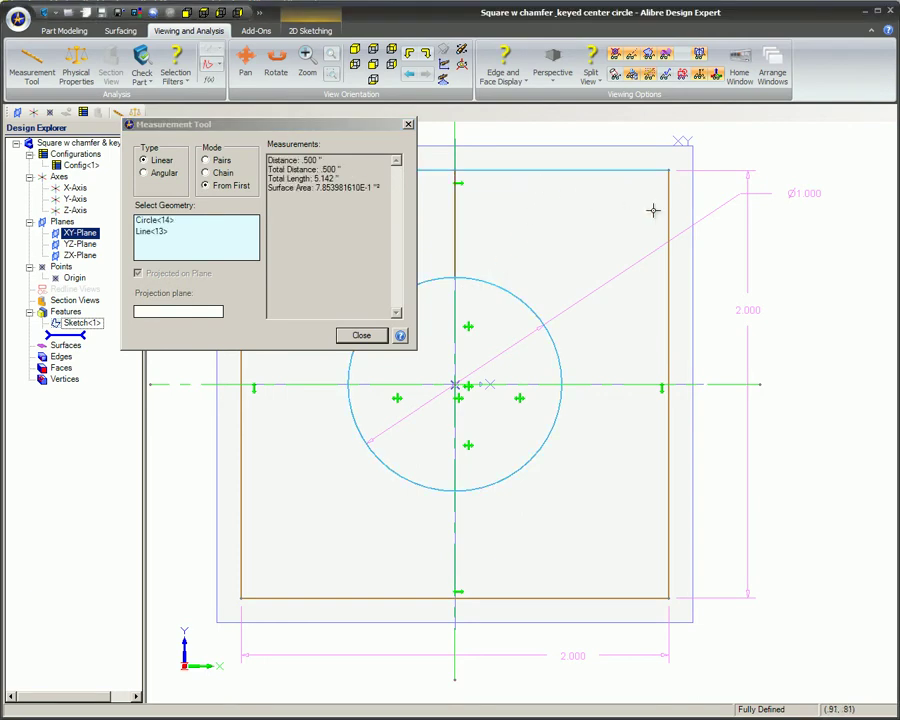
click(670, 210)
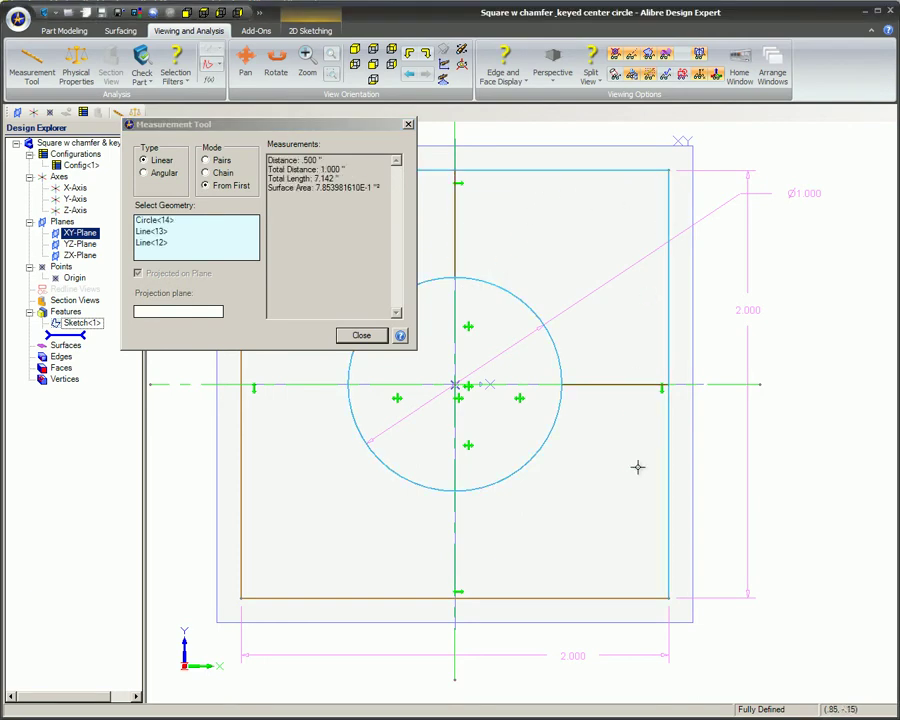
click(586, 598)
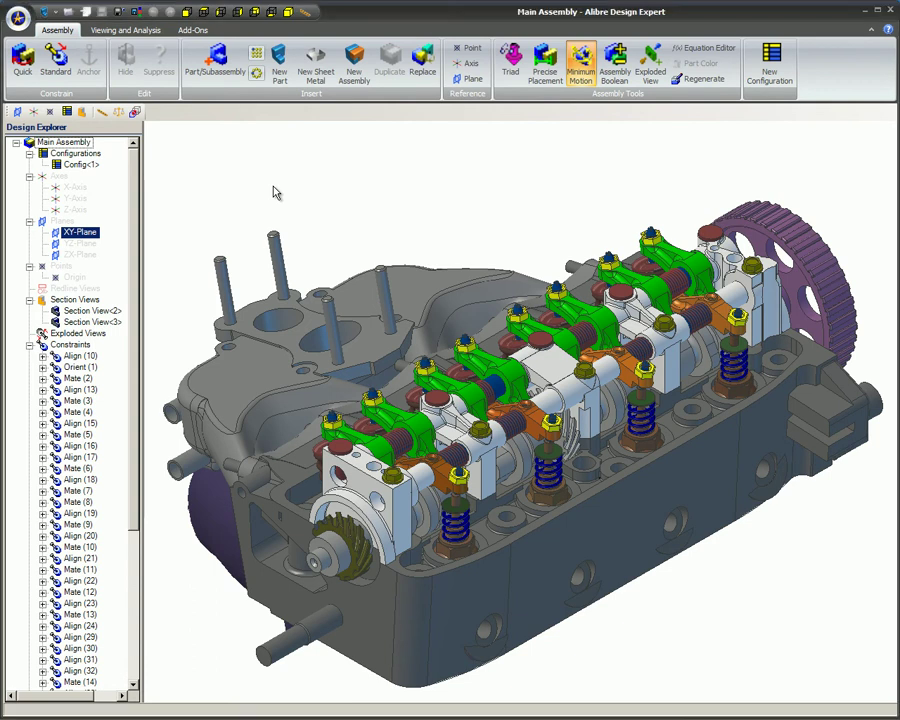
- Calculate the main assembly's volume, mass and moments of inertia in Physical Properties
click(136, 112)
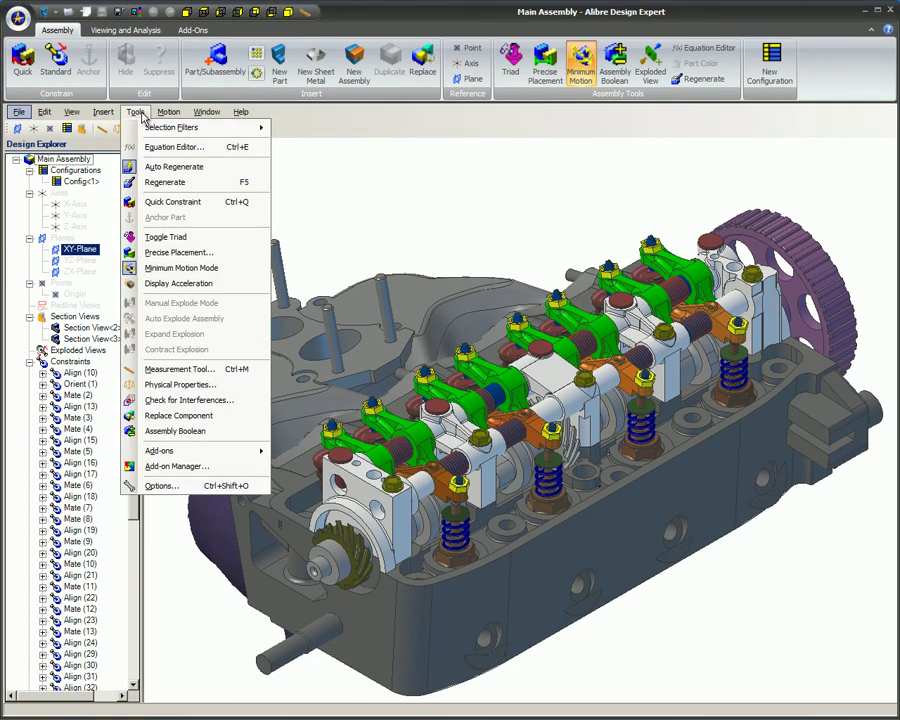
click(237, 386)
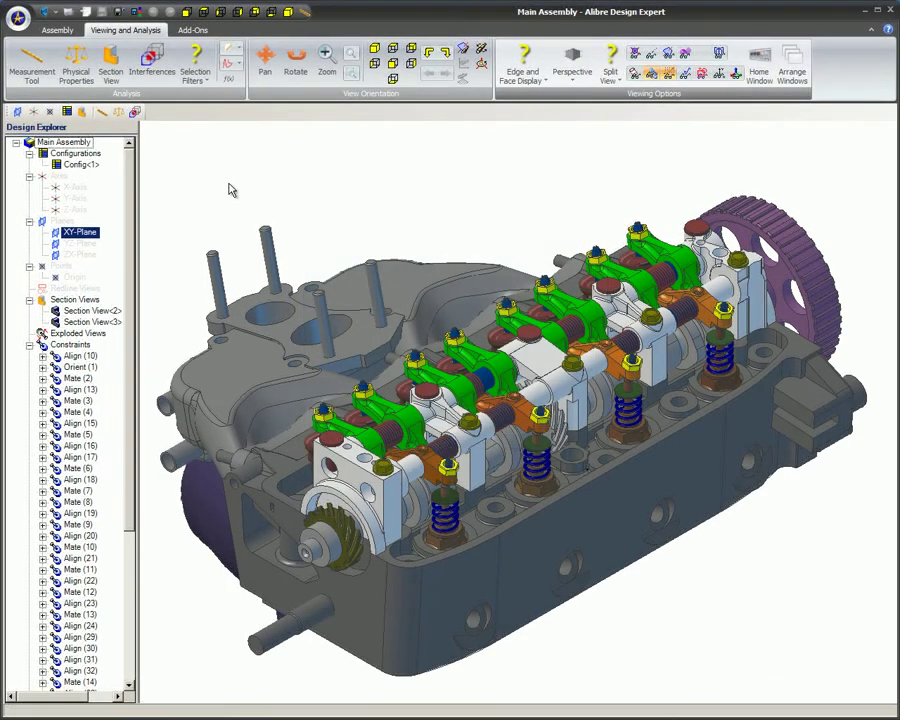
click(120, 116)
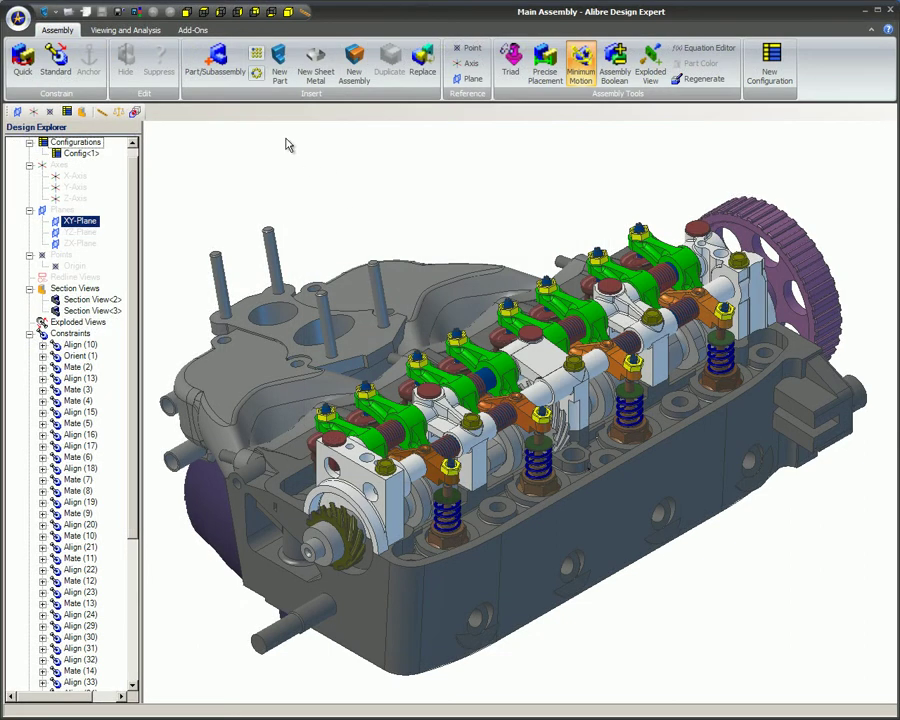
click(158, 32)
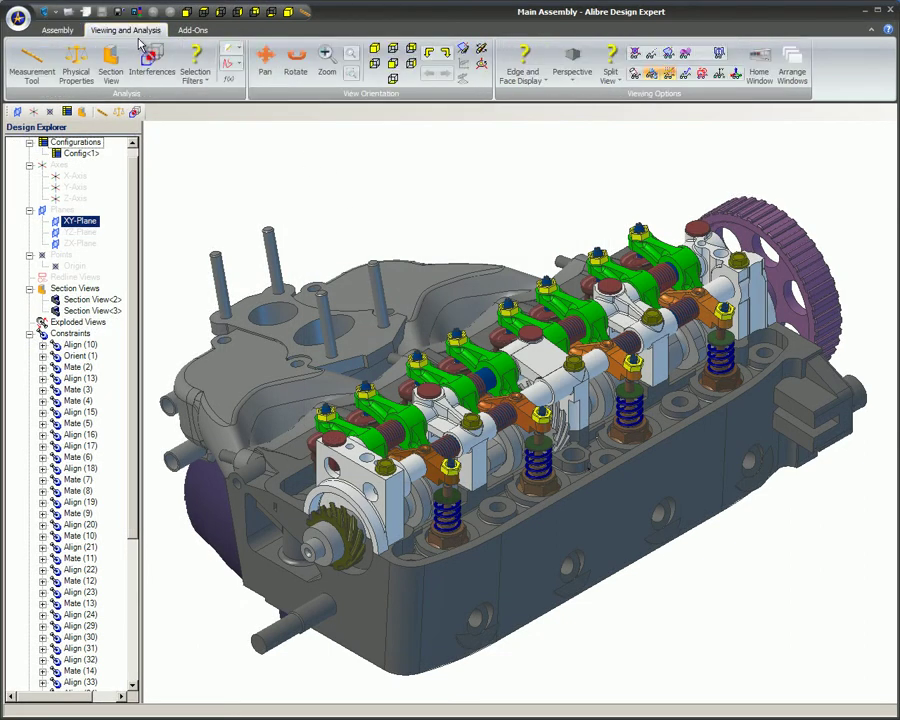
click(90, 84)
click(497, 440)
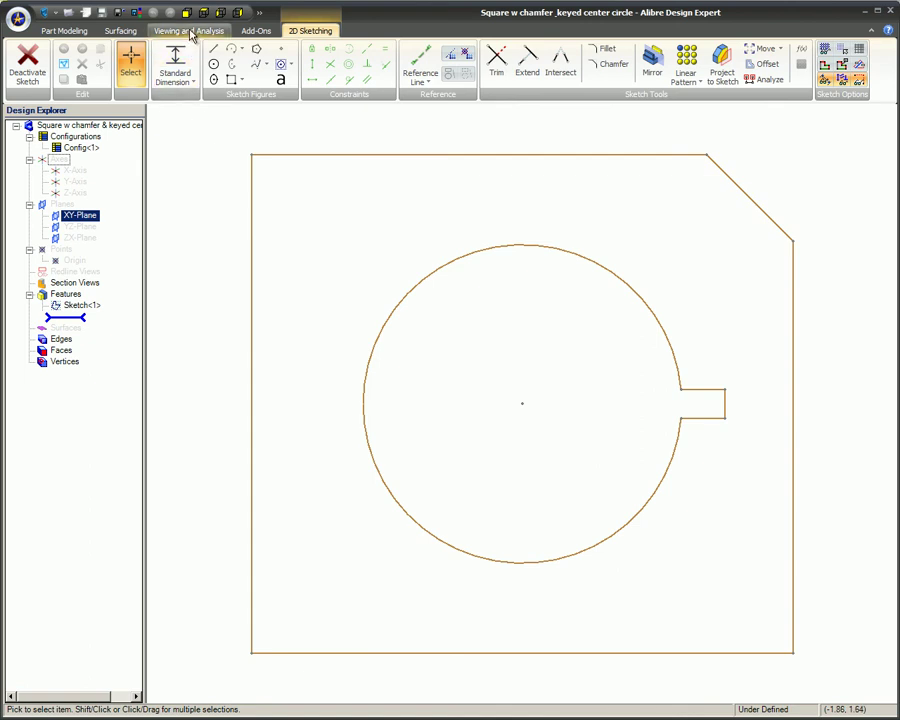
- Measure the square's 2.000 top-to-bottom distance, then show the assembly's Physical Properties (172 parts, 44 unique)
click(188, 31)
click(33, 72)
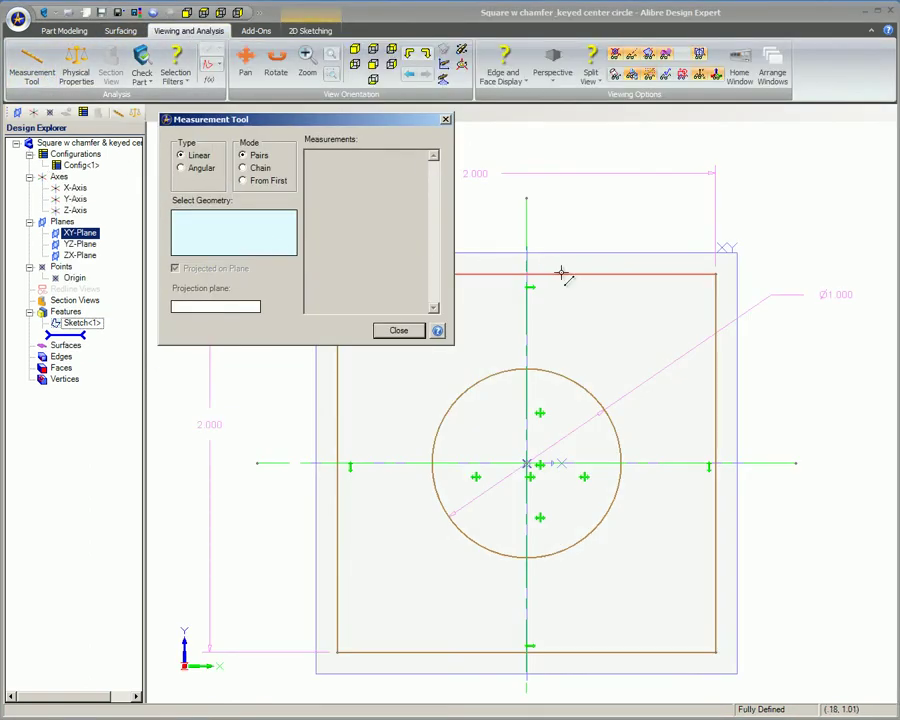
click(565, 274)
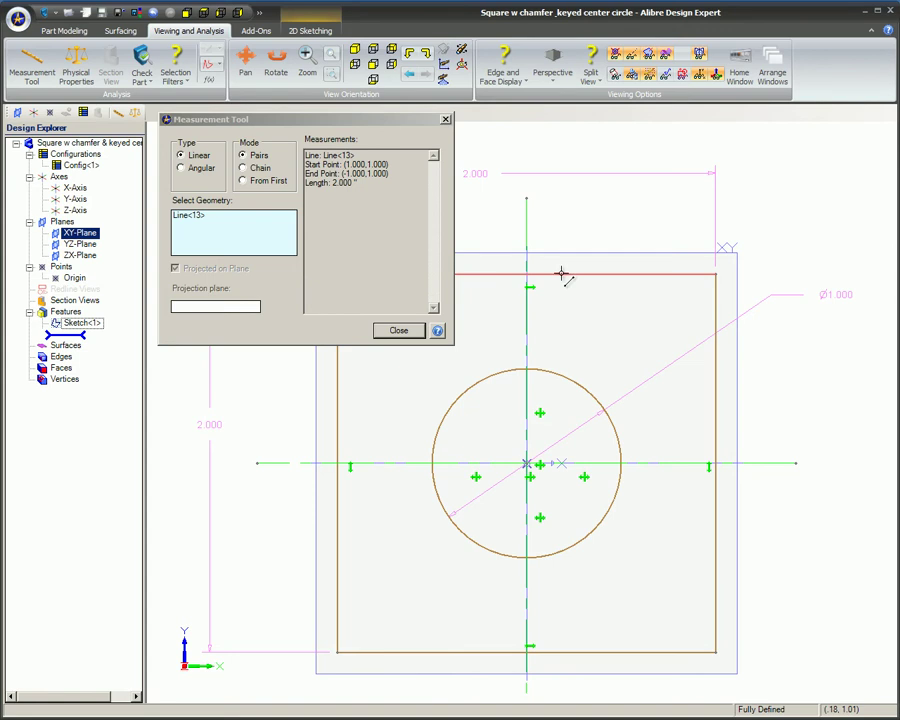
click(622, 652)
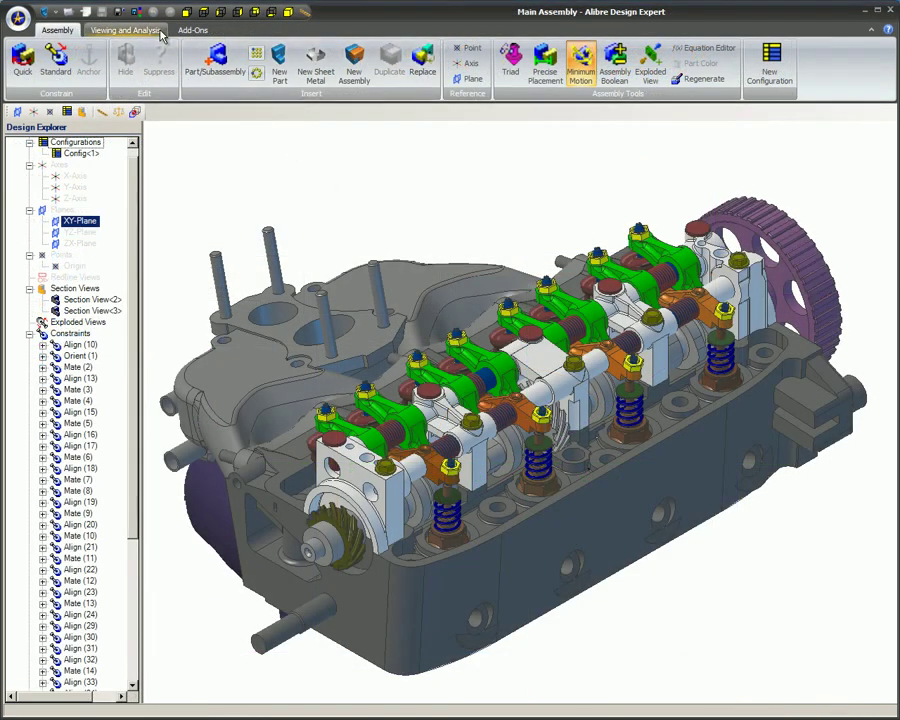
click(158, 32)
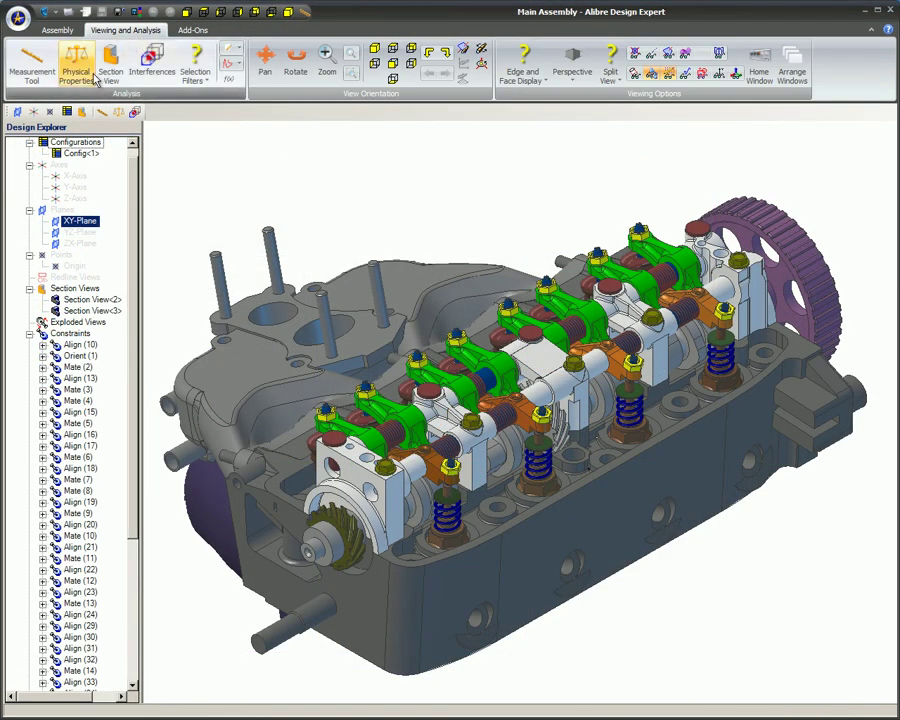
click(89, 86)
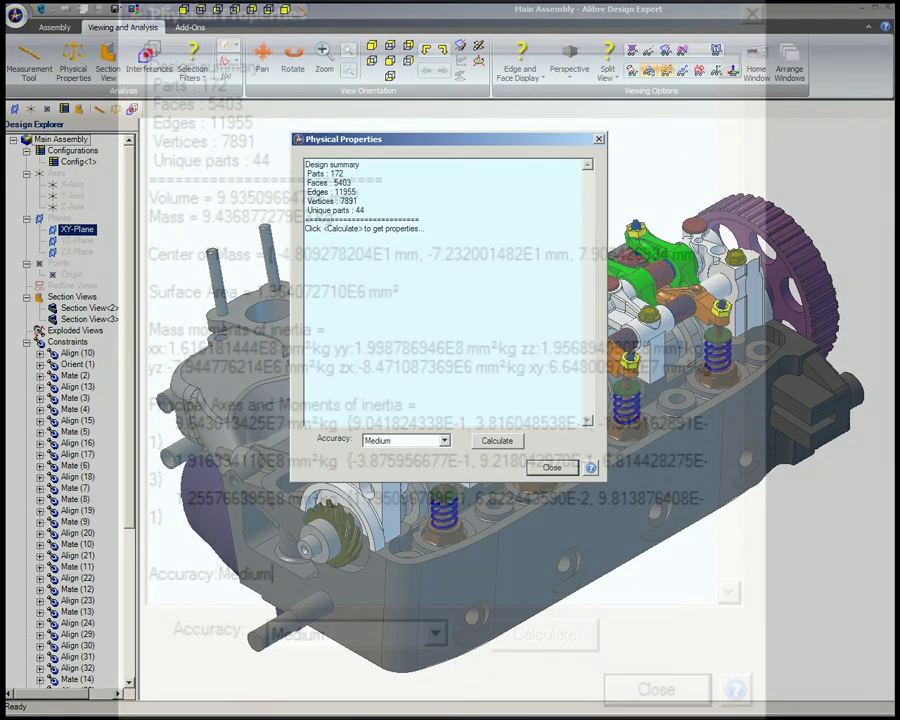